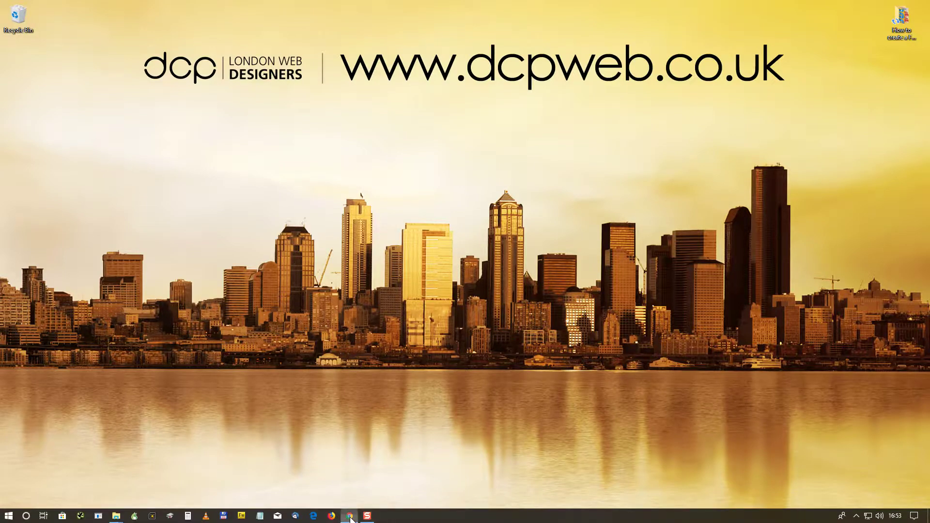
On the DCP Web Designers page, start a new post and switch its type to Poll
{"action": "left_click", "coordinate": [350, 516]}
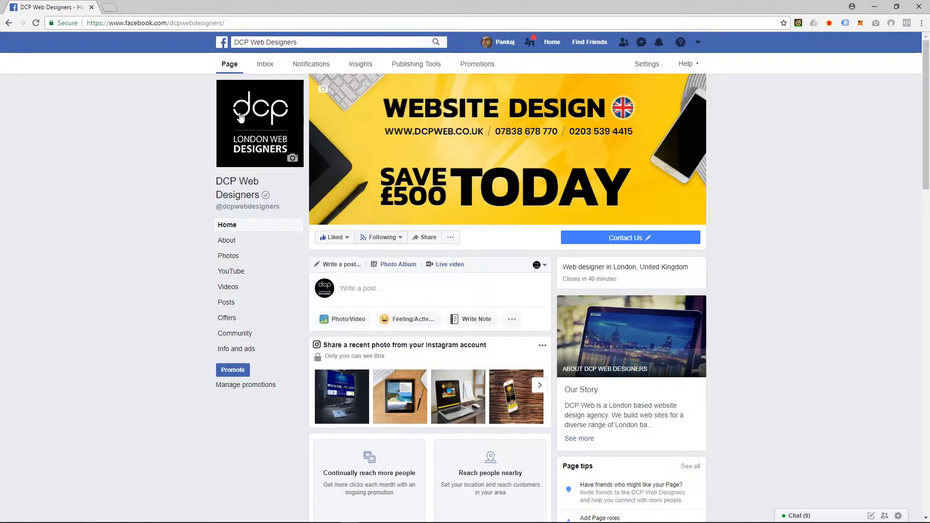
{"action": "left_click", "coordinate": [401, 290]}
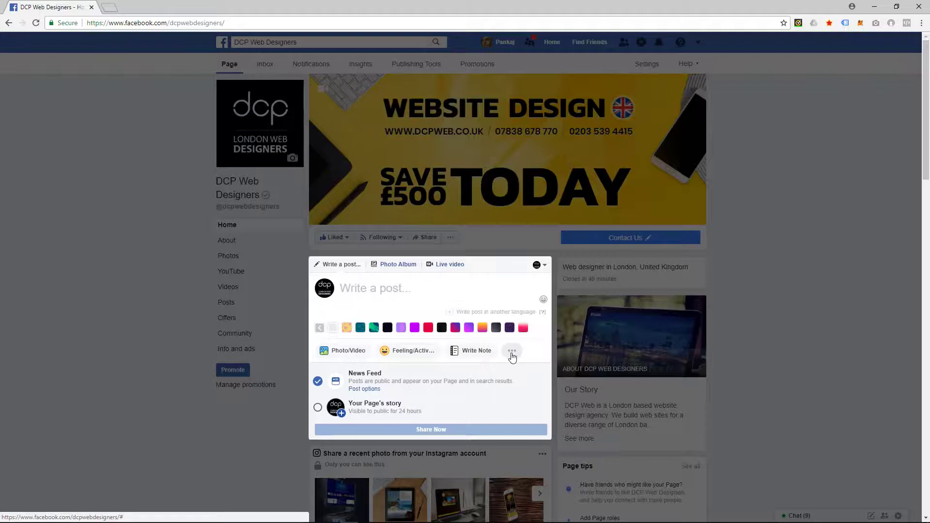
{"action": "left_click", "coordinate": [512, 353]}
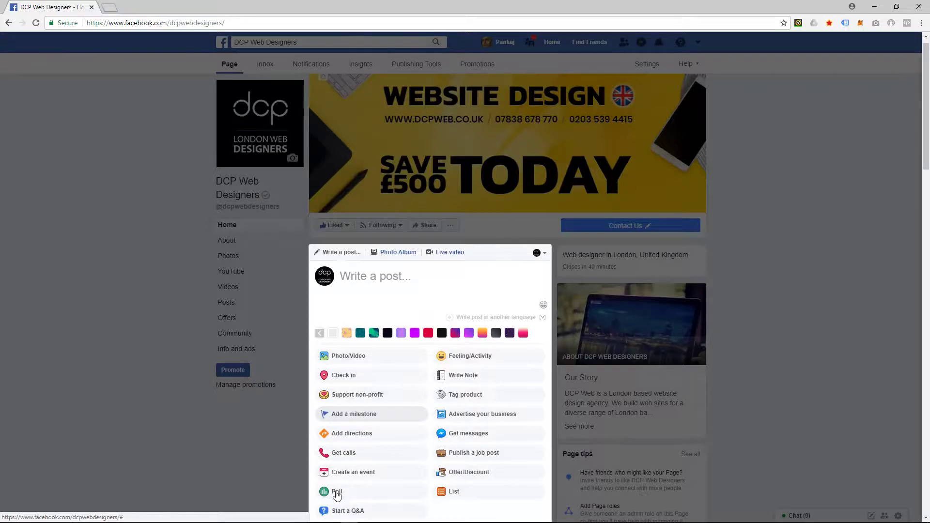
{"action": "scroll", "coordinate": [337, 494], "scroll_direction": "down", "scroll_amount": 1}
{"action": "left_click", "coordinate": [334, 456]}
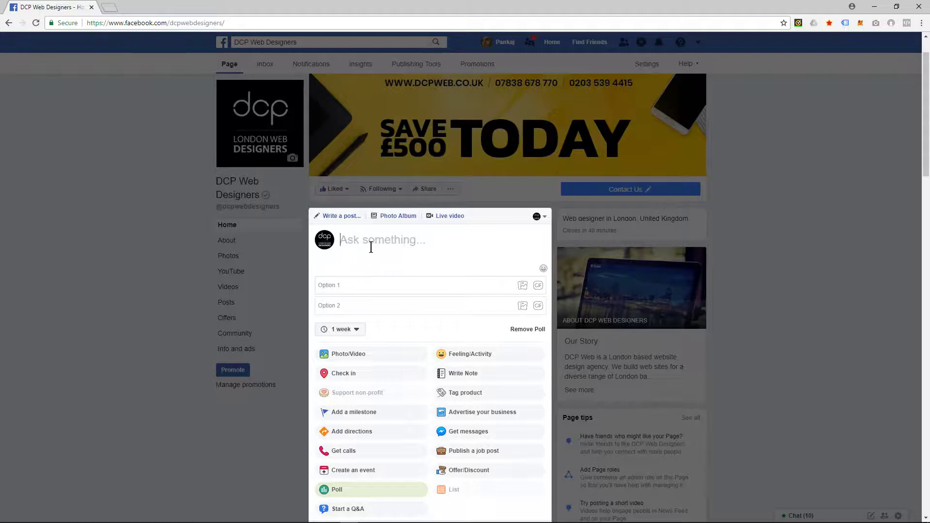
Enter the question 'Which infographic make more sense to you?' and fill in answers Option 1 and Option 2
{"action": "type", "text": "Which infographic "}
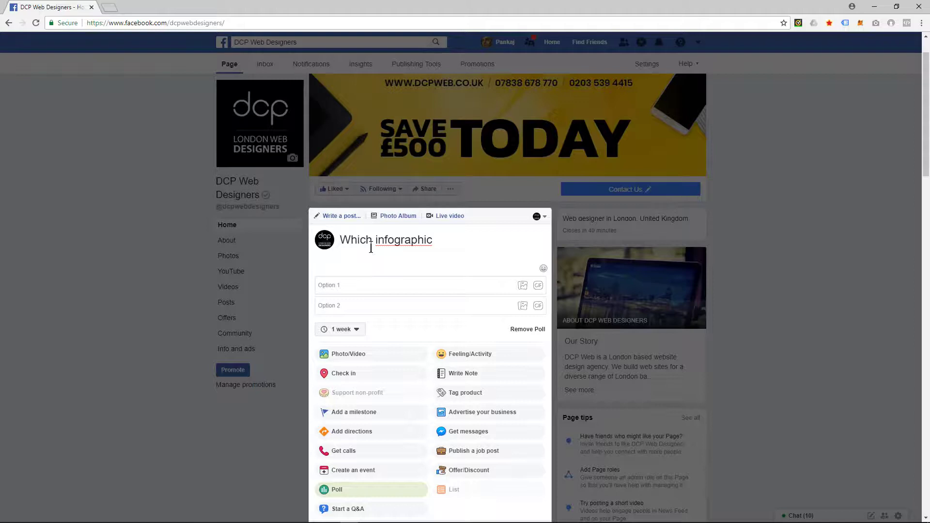
{"action": "type", "text": "make more sense t oyou"}
{"action": "key", "text": "BackSpace"}
{"action": "key", "text": "BackSpace"}
{"action": "key", "text": "BackSpace"}
{"action": "key", "text": "BackSpace"}
{"action": "key", "text": "BackSpace"}
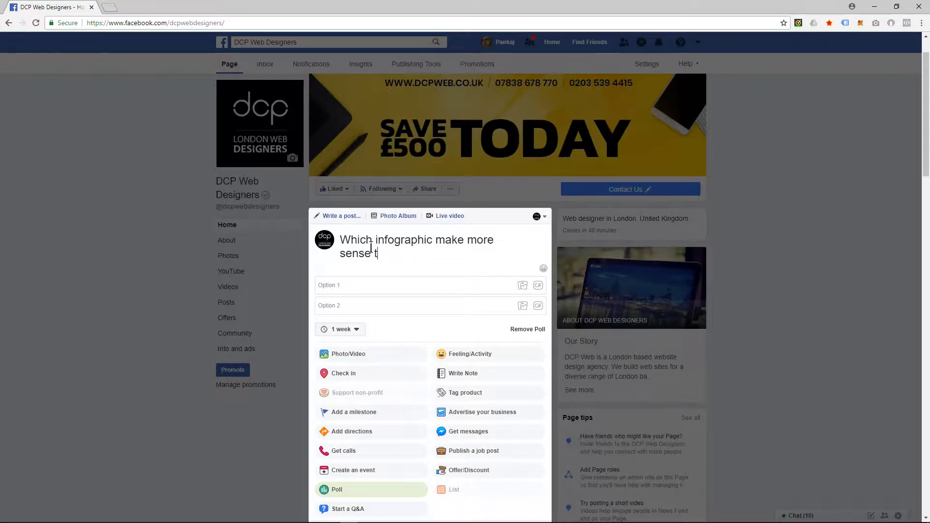
{"action": "type", "text": "o you?"}
{"action": "left_click", "coordinate": [384, 284]}
{"action": "type", "text": "Op"}
{"action": "type", "text": "Op"}
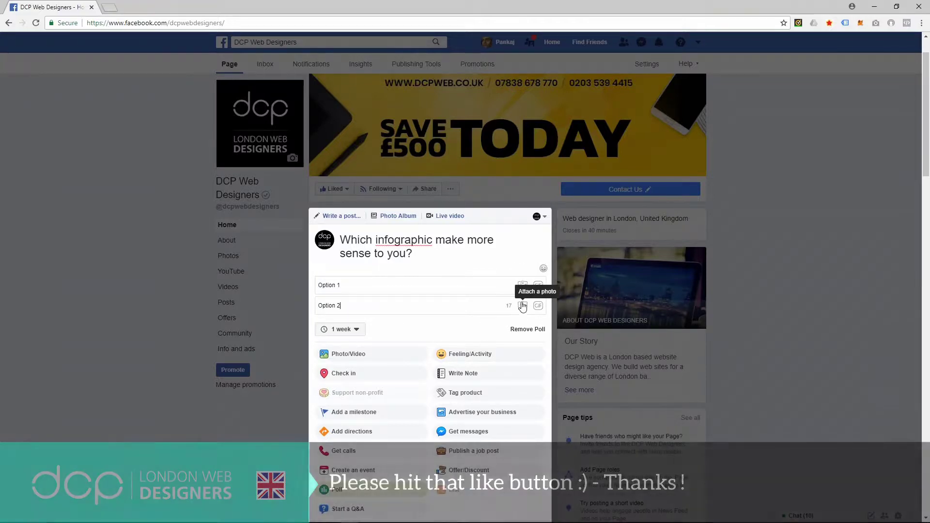
Attach blockchain-01.jpg from the Desktop tutorial folder as the image for Option 1
{"action": "left_click", "coordinate": [522, 285]}
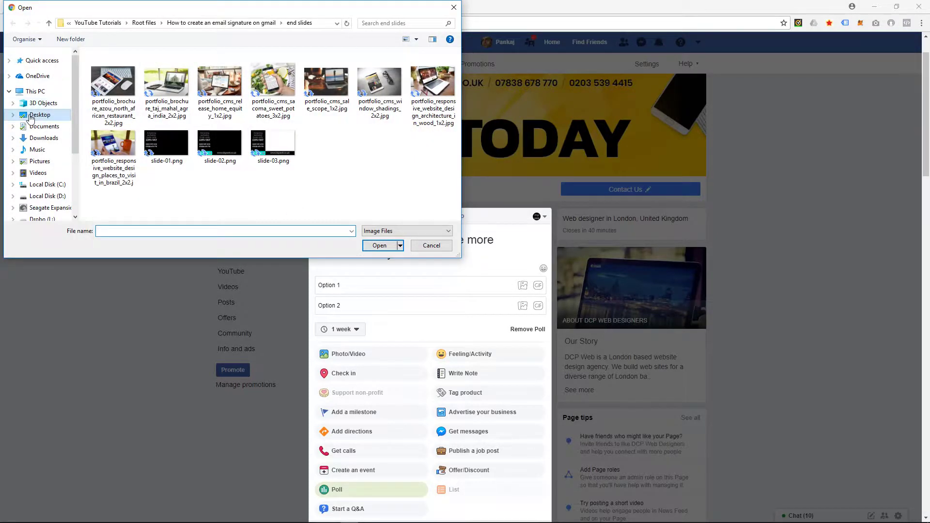
{"action": "left_click", "coordinate": [31, 117]}
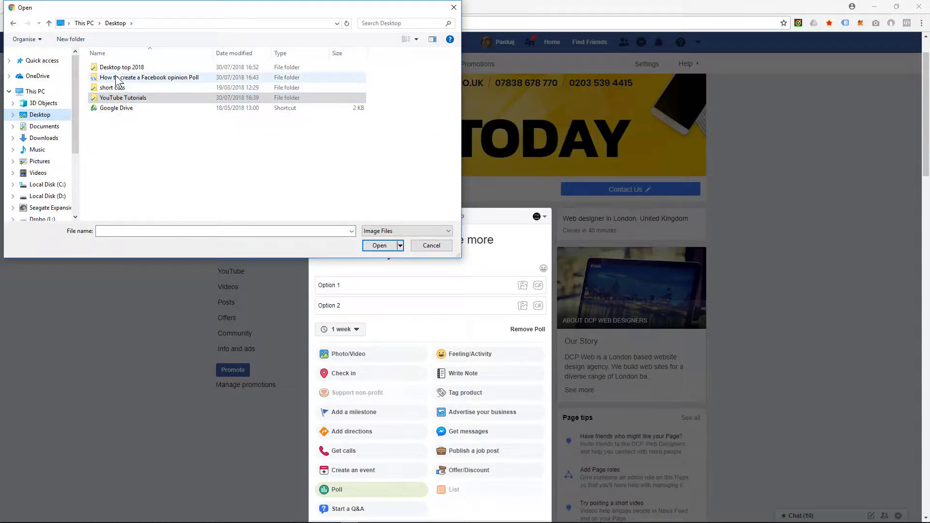
{"action": "double_click", "coordinate": [118, 80]}
{"action": "left_click", "coordinate": [123, 72]}
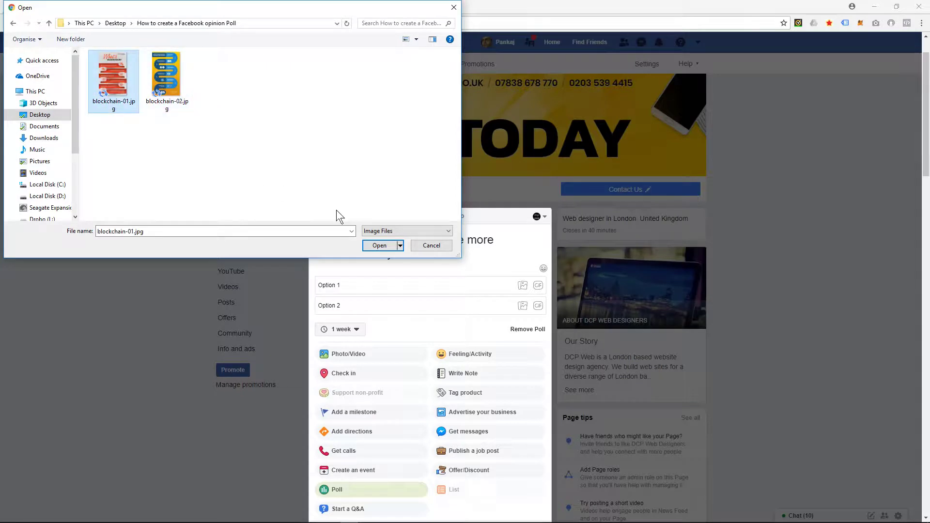
{"action": "left_click", "coordinate": [388, 245]}
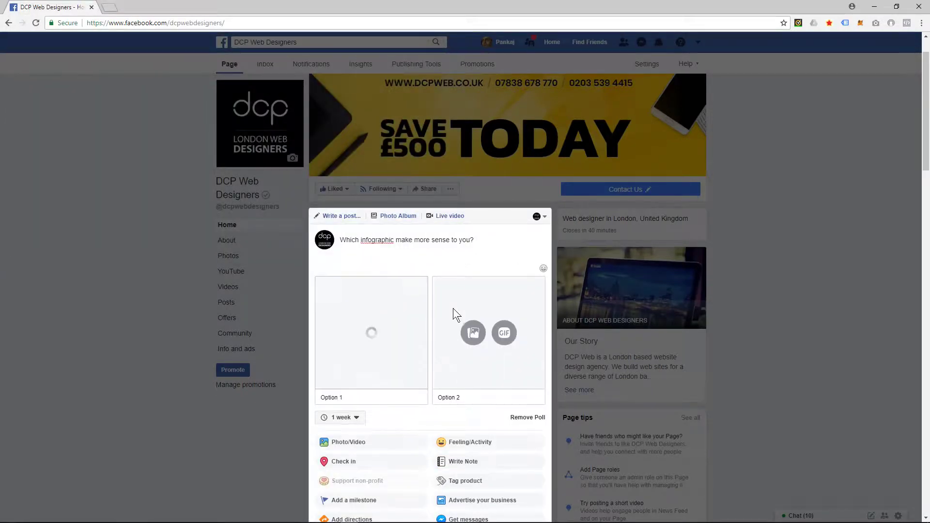
Attach blockchain-02.jpg as the image for Option 2
{"action": "left_click", "coordinate": [474, 333]}
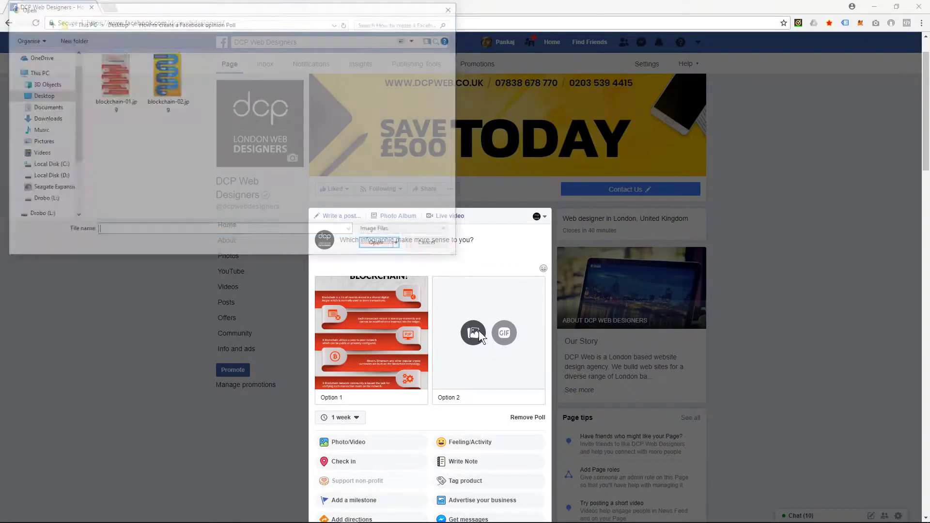
{"action": "left_click", "coordinate": [166, 78]}
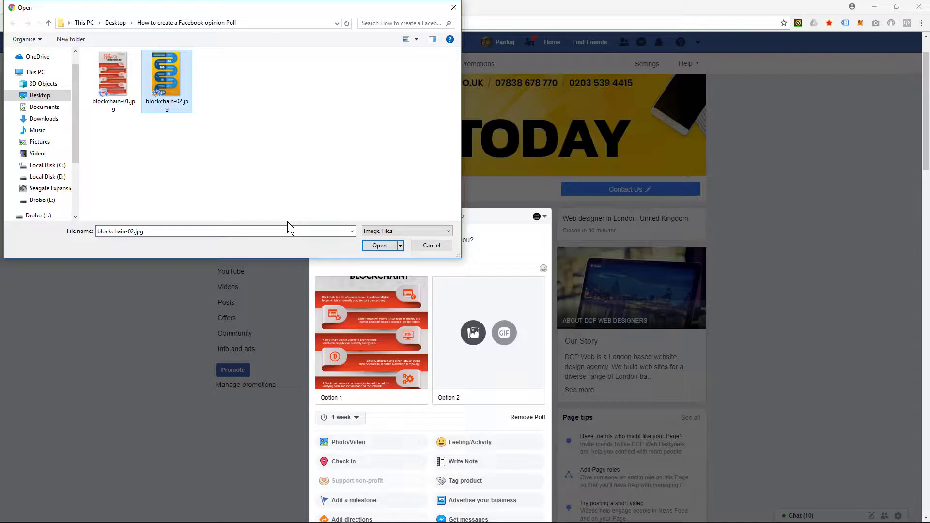
{"action": "left_click", "coordinate": [379, 245]}
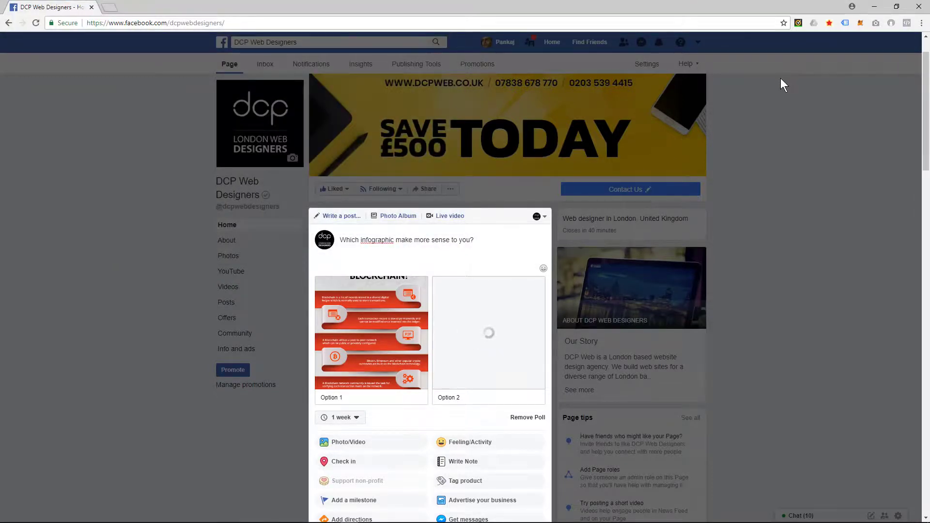
Dock the browser to the left half of the screen and select the tutorial folder on the desktop
{"action": "left_click_drag", "start_coordinate": [546, 4], "coordinate": [0, 56]}
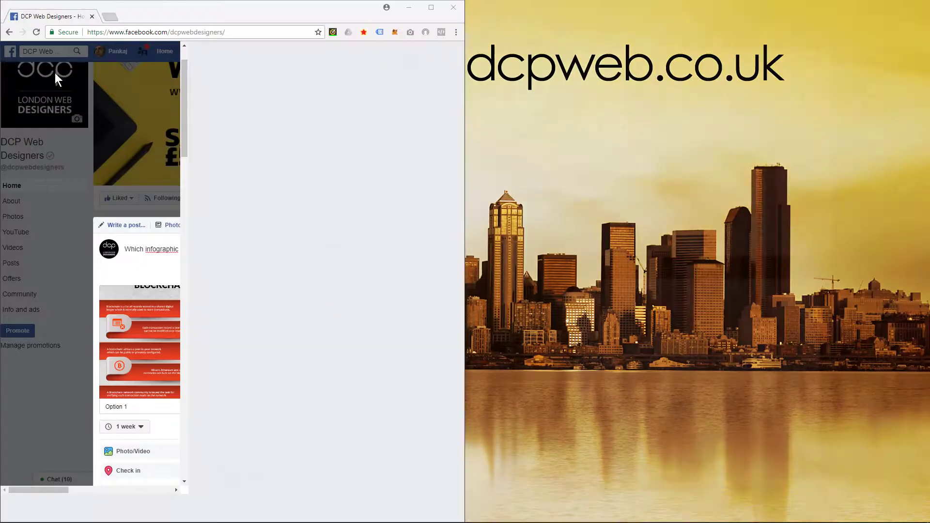
{"action": "left_click", "coordinate": [516, 257]}
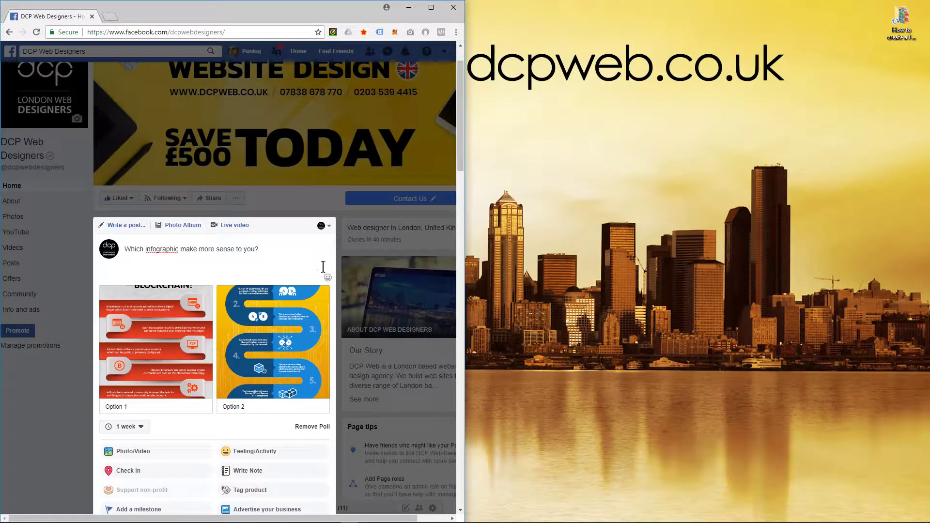
{"action": "scroll", "coordinate": [301, 260], "scroll_direction": "down", "scroll_amount": 2}
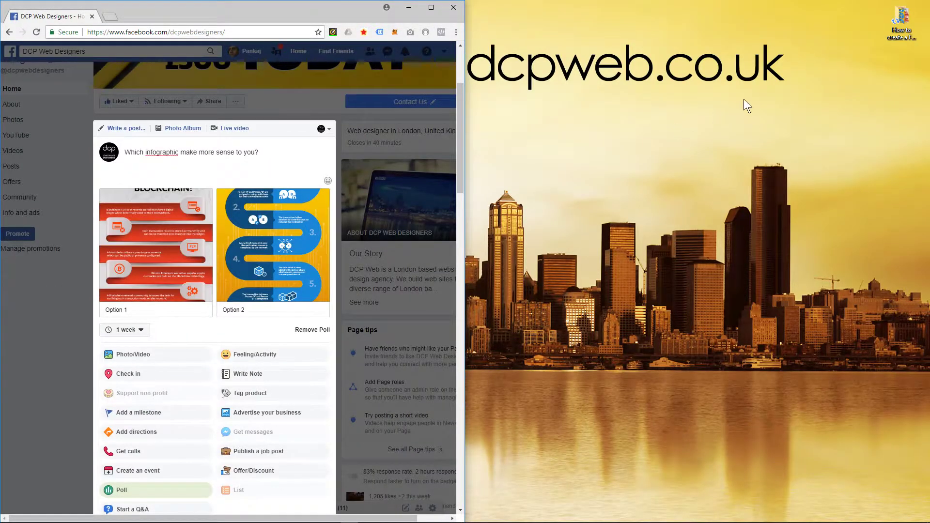
{"action": "left_click", "coordinate": [902, 24]}
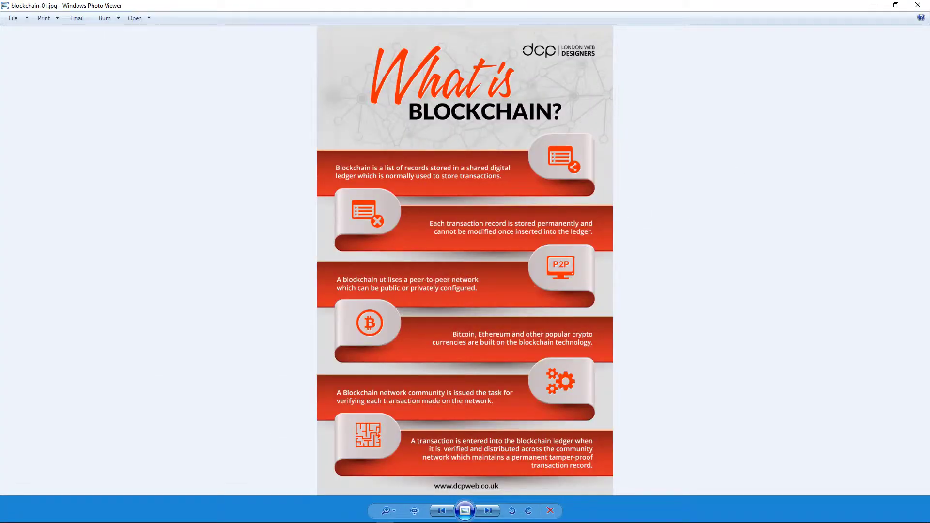
Snap the two infographic viewers side by side to compare them, then close both
{"action": "left_click_drag", "start_coordinate": [693, 4], "coordinate": [1, 194]}
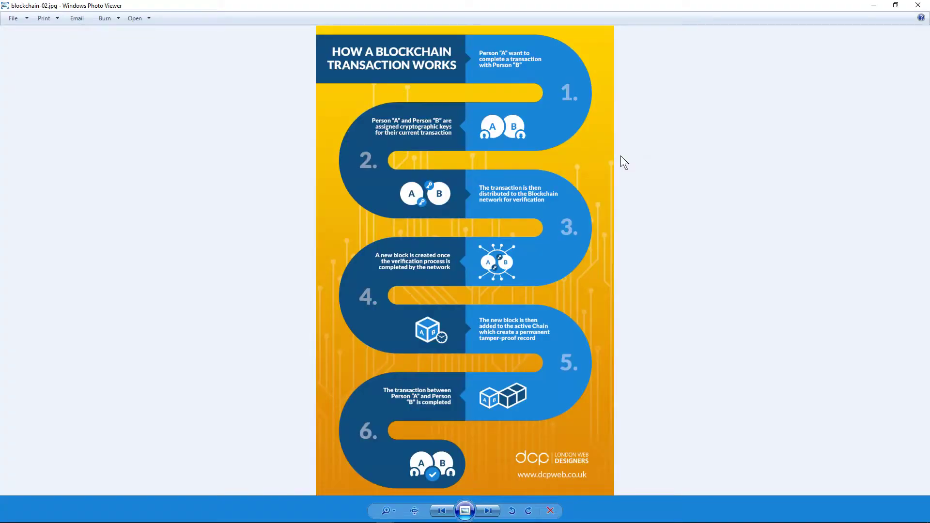
{"action": "key", "text": "super+Right"}
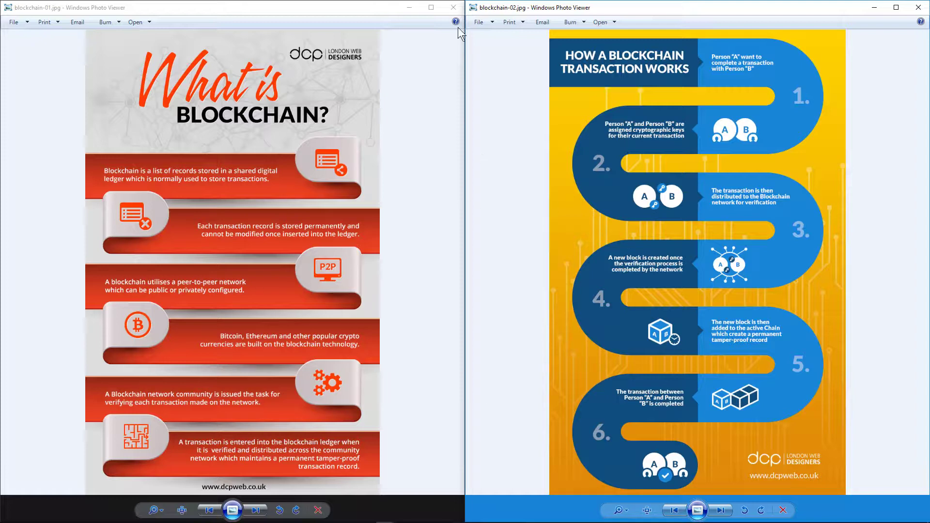
{"action": "left_click", "coordinate": [453, 8]}
{"action": "left_click", "coordinate": [918, 7]}
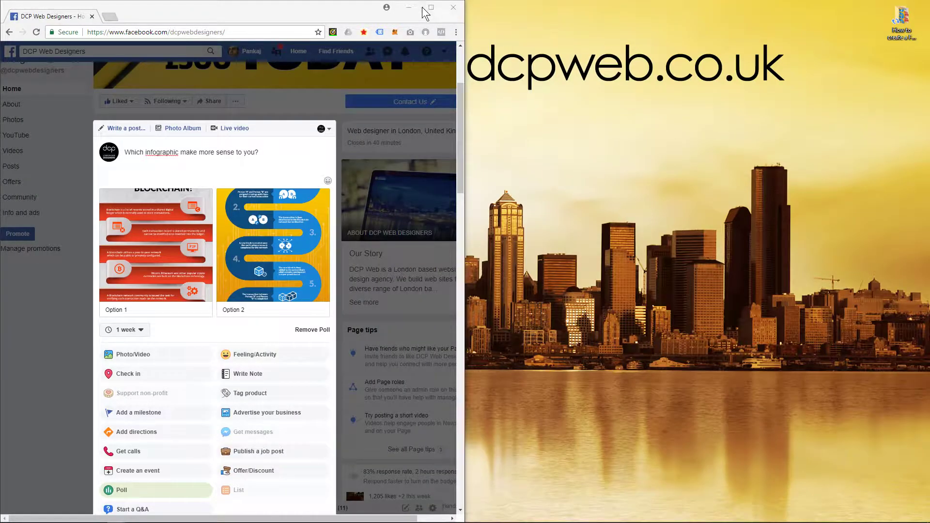
Maximize the browser, keep the poll duration at 1 week, and select the question text
{"action": "left_click", "coordinate": [430, 8]}
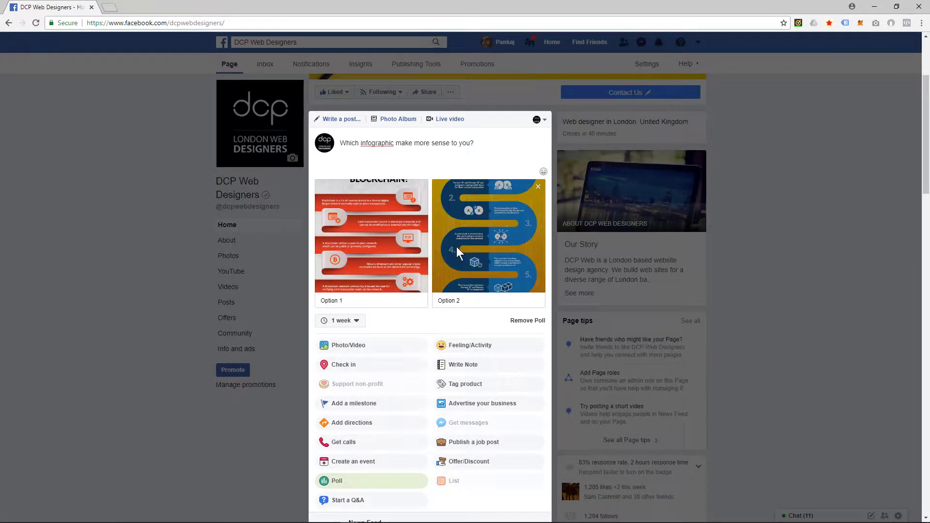
{"action": "left_click", "coordinate": [353, 323]}
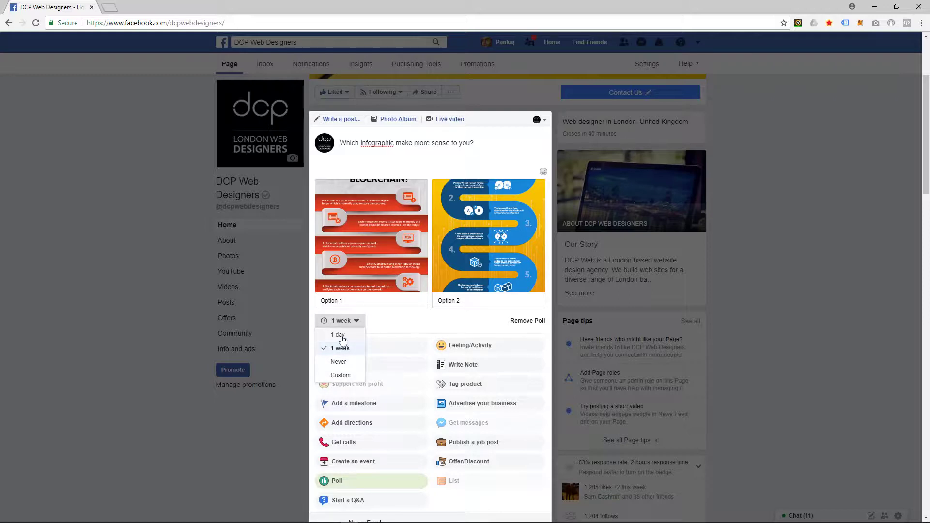
{"action": "left_click", "coordinate": [345, 348]}
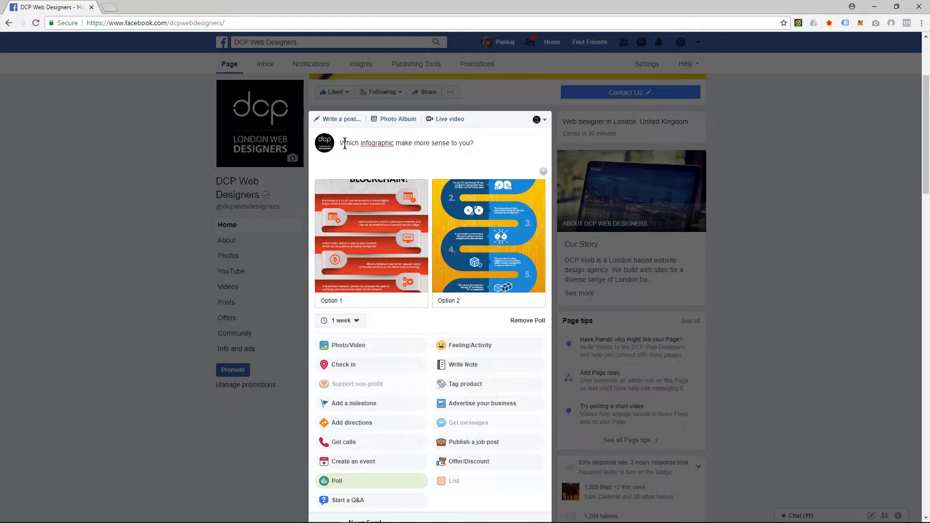
{"action": "left_click_drag", "start_coordinate": [340, 143], "coordinate": [482, 144]}
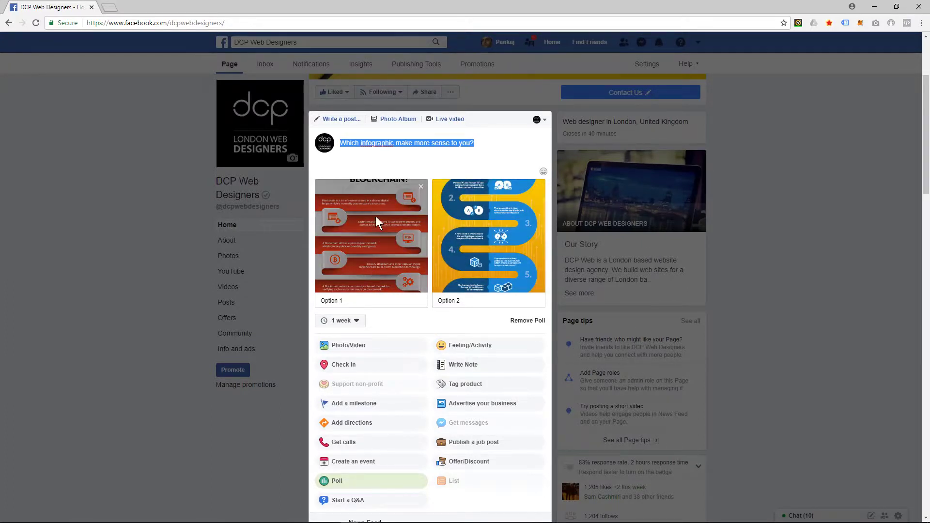
{"action": "left_click_drag", "start_coordinate": [480, 141], "coordinate": [344, 149]}
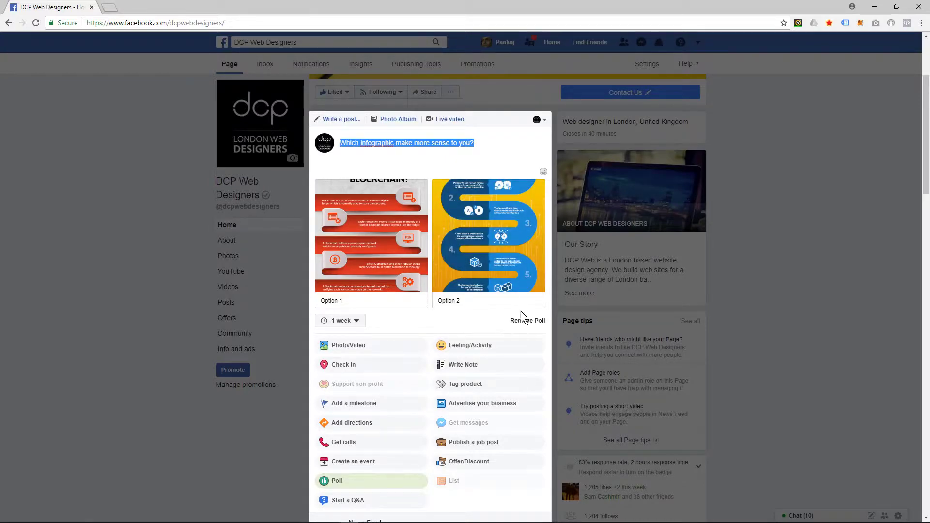
{"action": "scroll", "coordinate": [446, 263], "scroll_direction": "down", "scroll_amount": 5}
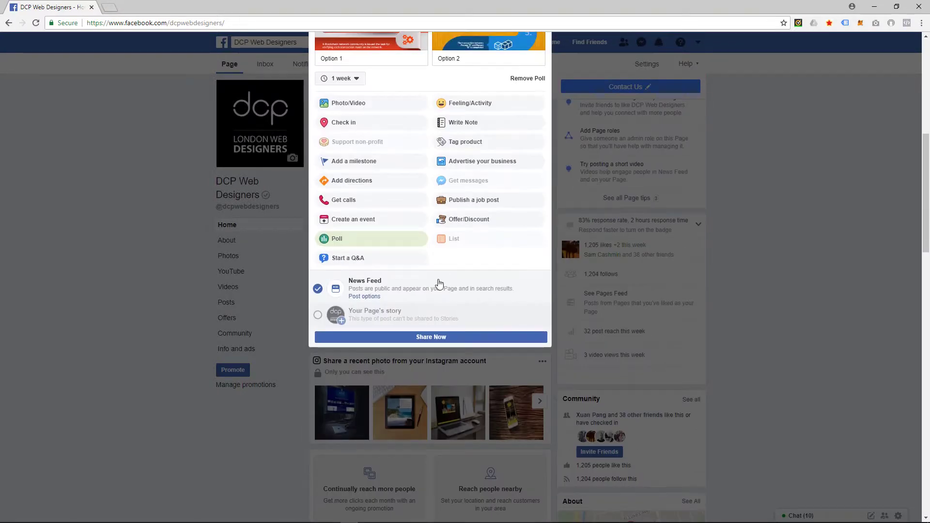
Share the infographic poll now to the DCP Web Designers page
{"action": "left_click", "coordinate": [433, 337]}
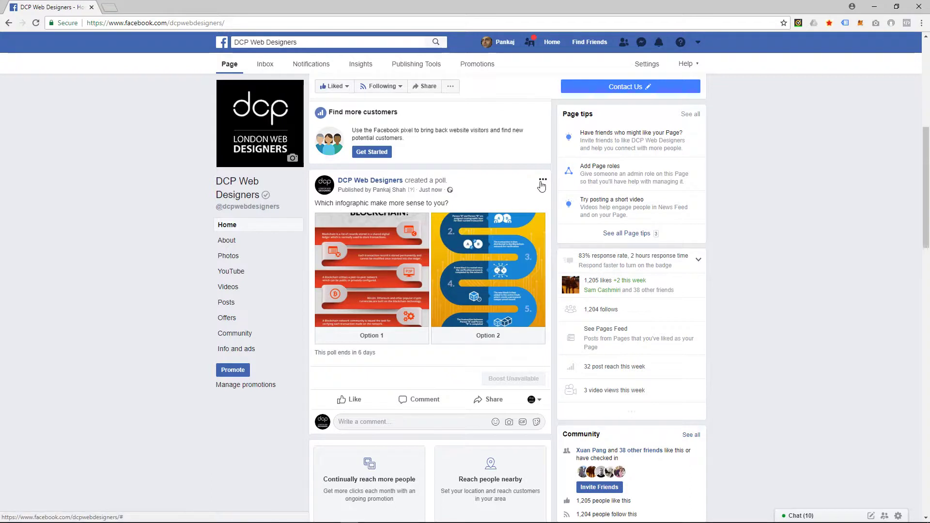
Vote for Option 1, undo that vote, then vote for Option 2
{"action": "left_click", "coordinate": [348, 272]}
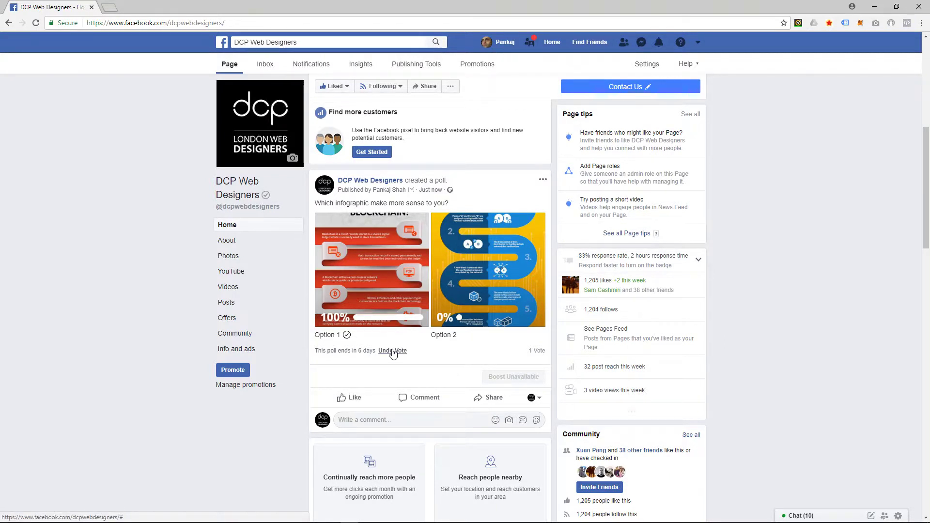
{"action": "left_click", "coordinate": [392, 281]}
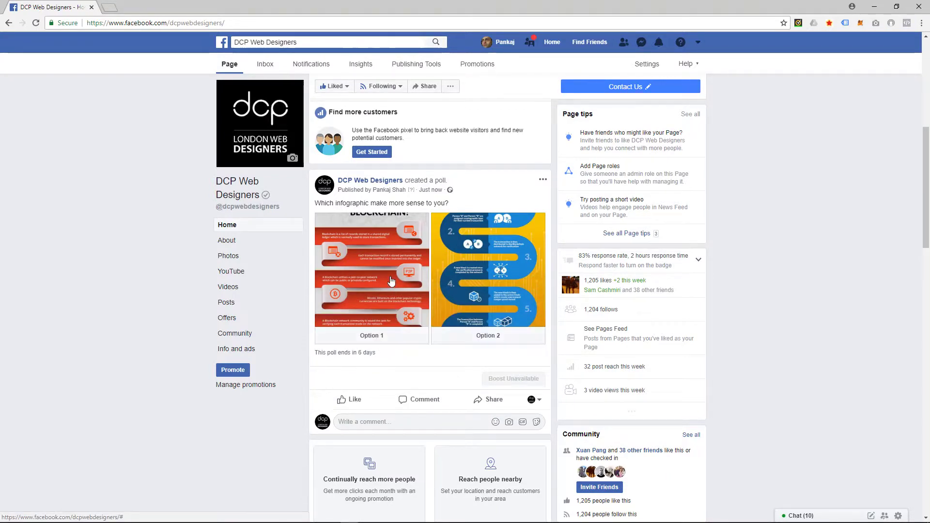
{"action": "left_click", "coordinate": [492, 262]}
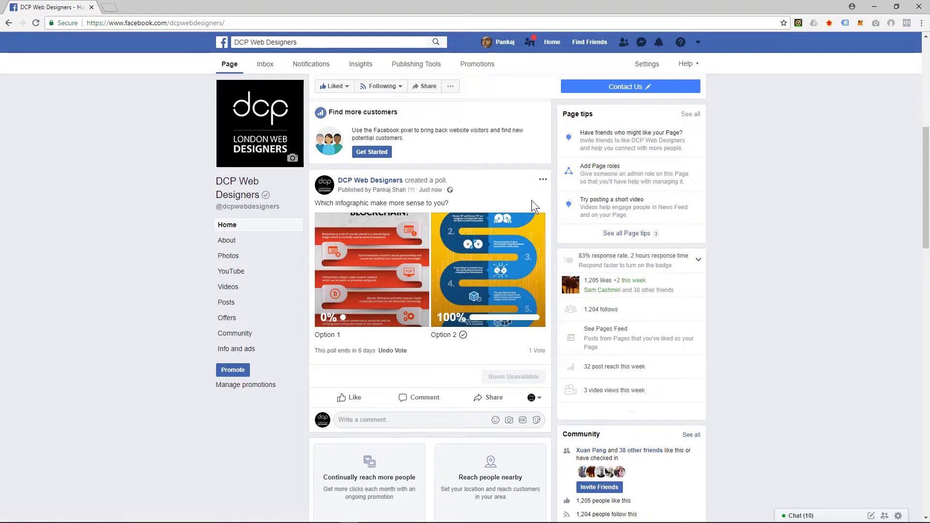
Try Edit post from the poll's options menu, which reports the poll can't be edited
{"action": "left_click", "coordinate": [543, 180]}
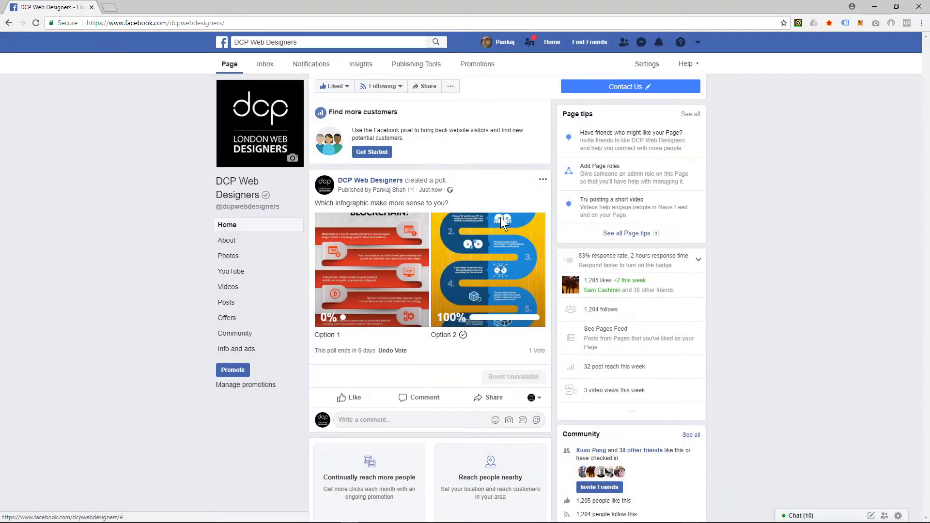
{"action": "left_click", "coordinate": [543, 180]}
{"action": "left_click", "coordinate": [496, 218]}
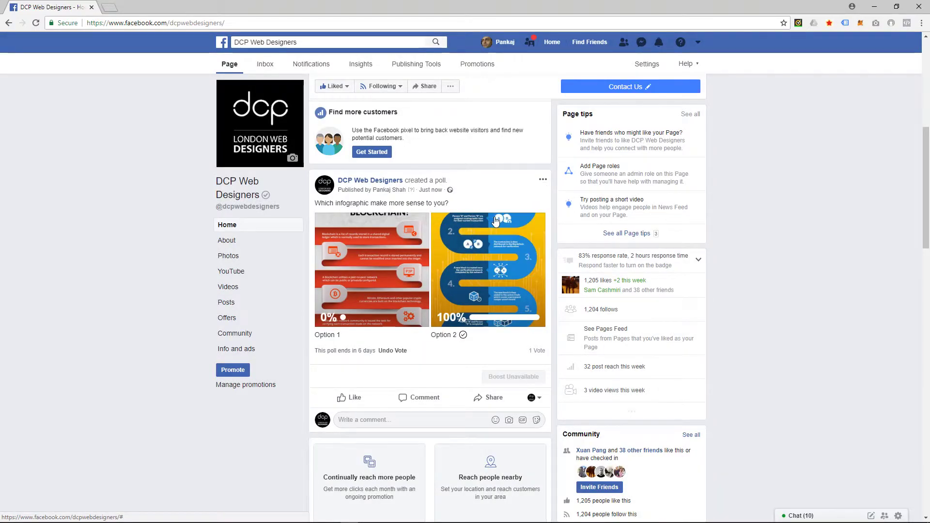
{"action": "left_click_drag", "start_coordinate": [366, 200], "coordinate": [565, 179]}
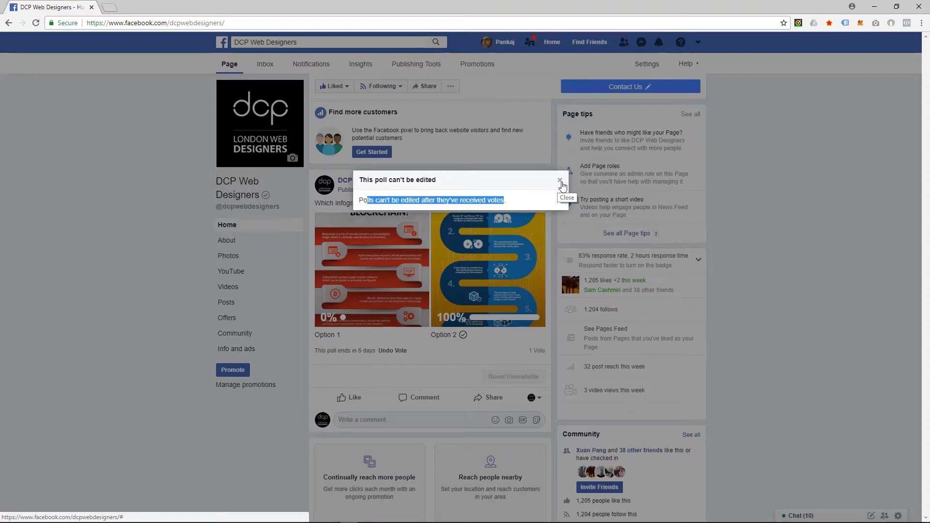
Close the 'This poll can't be edited' notice and clear the stray text selections
{"action": "left_click", "coordinate": [561, 181]}
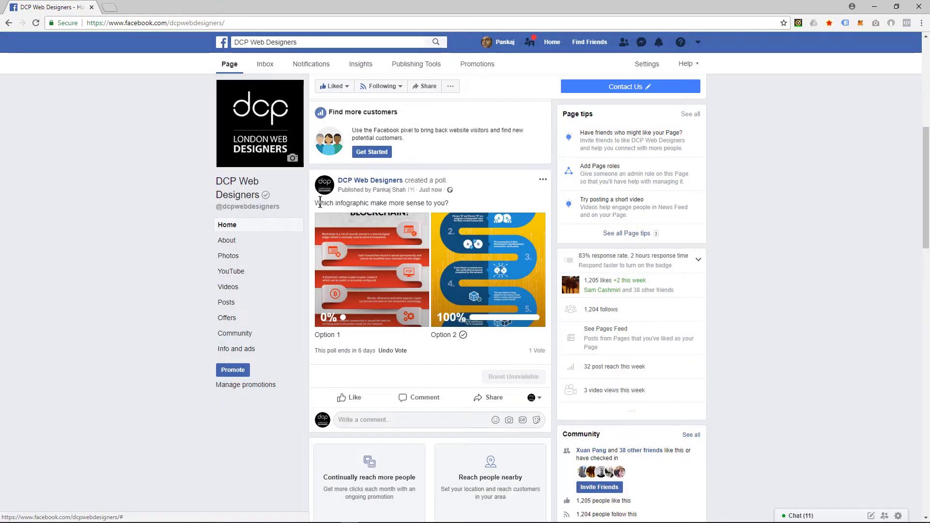
{"action": "left_click_drag", "start_coordinate": [320, 202], "coordinate": [403, 260]}
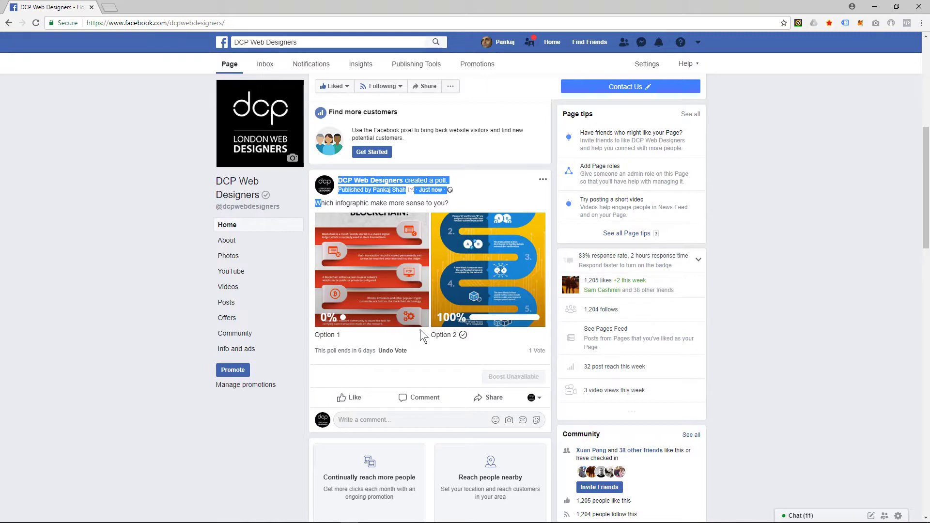
{"action": "left_click_drag", "start_coordinate": [432, 226], "coordinate": [487, 191]}
{"action": "left_click", "coordinate": [362, 252]}
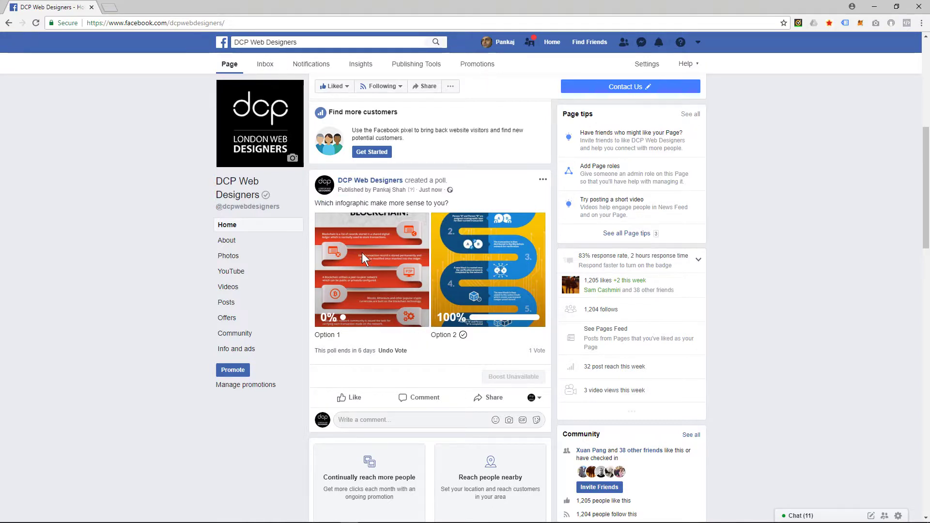